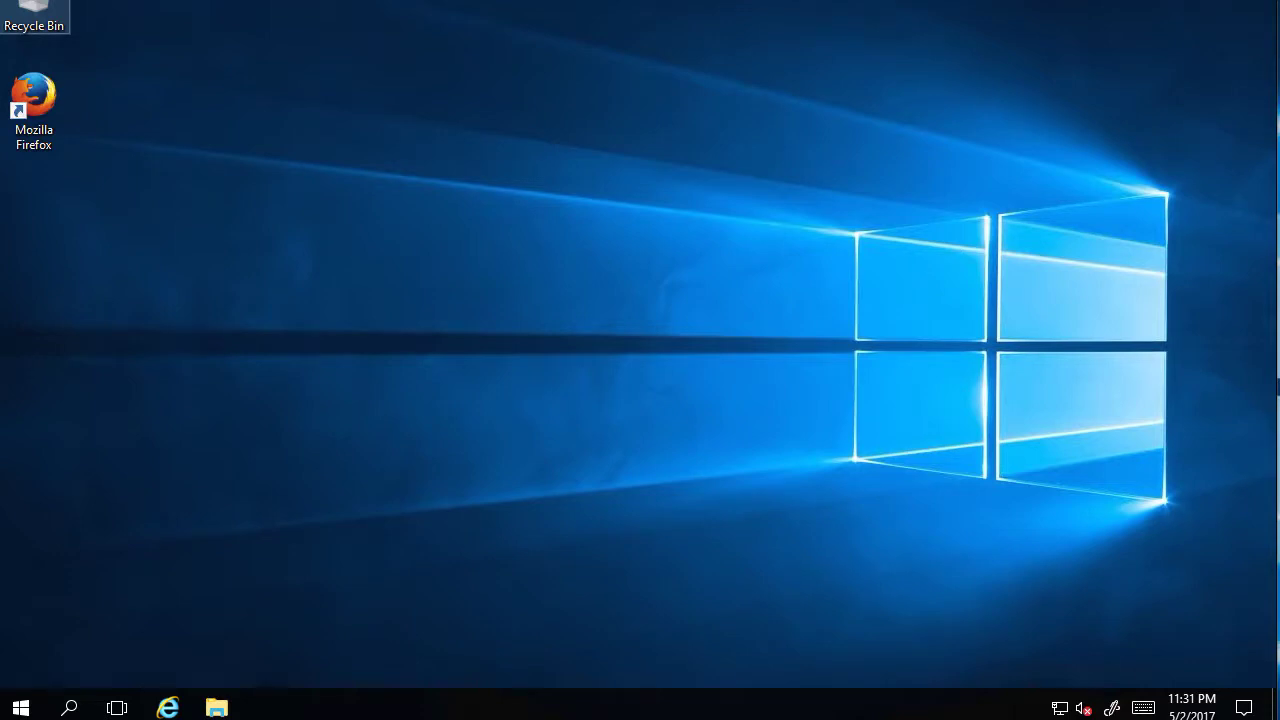
# Find MDaemon in the Start menu app list and expand its folder of shortcuts
pyautogui.press('super')
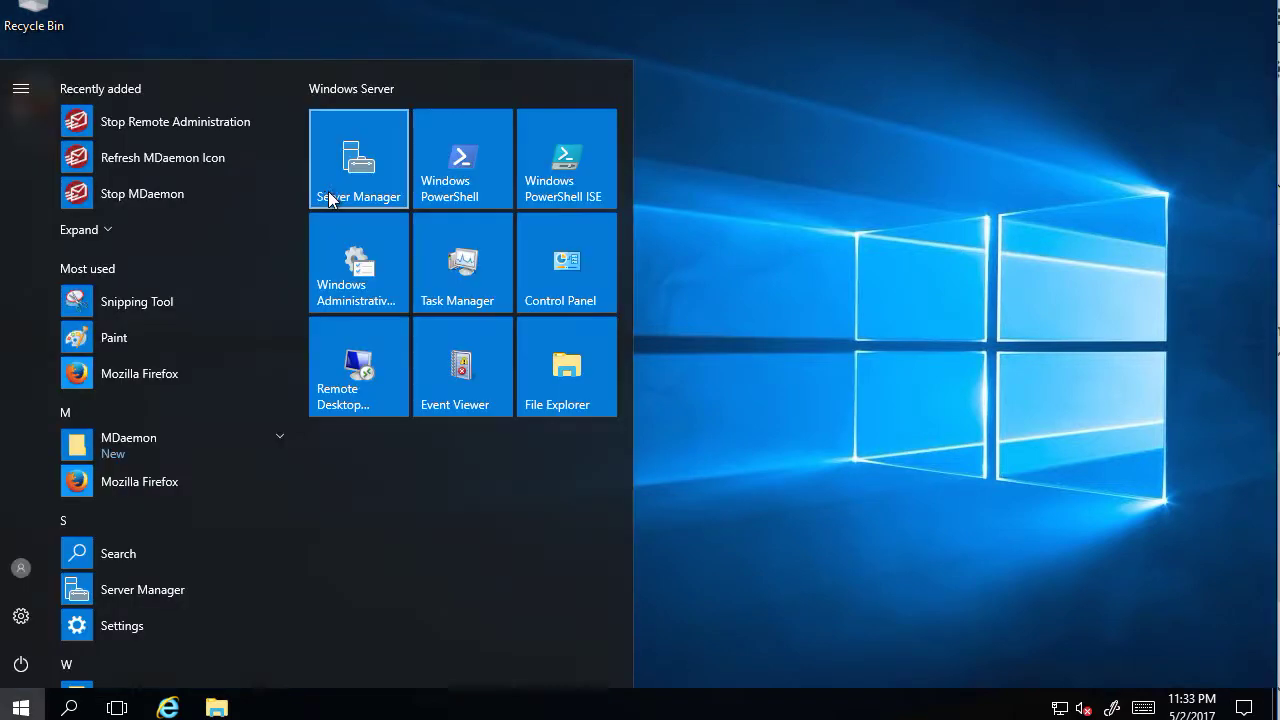
pyautogui.moveTo(293, 194); pyautogui.dragTo(293, 486)
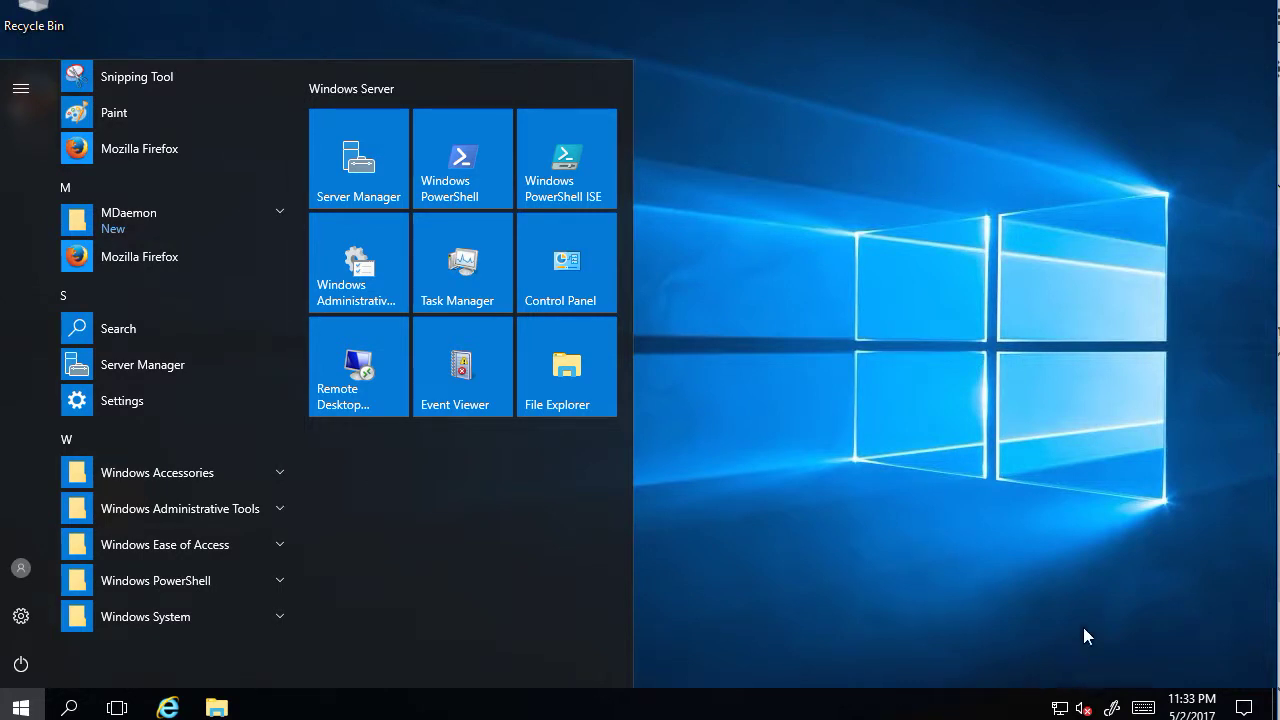
pyautogui.click(1044, 578)
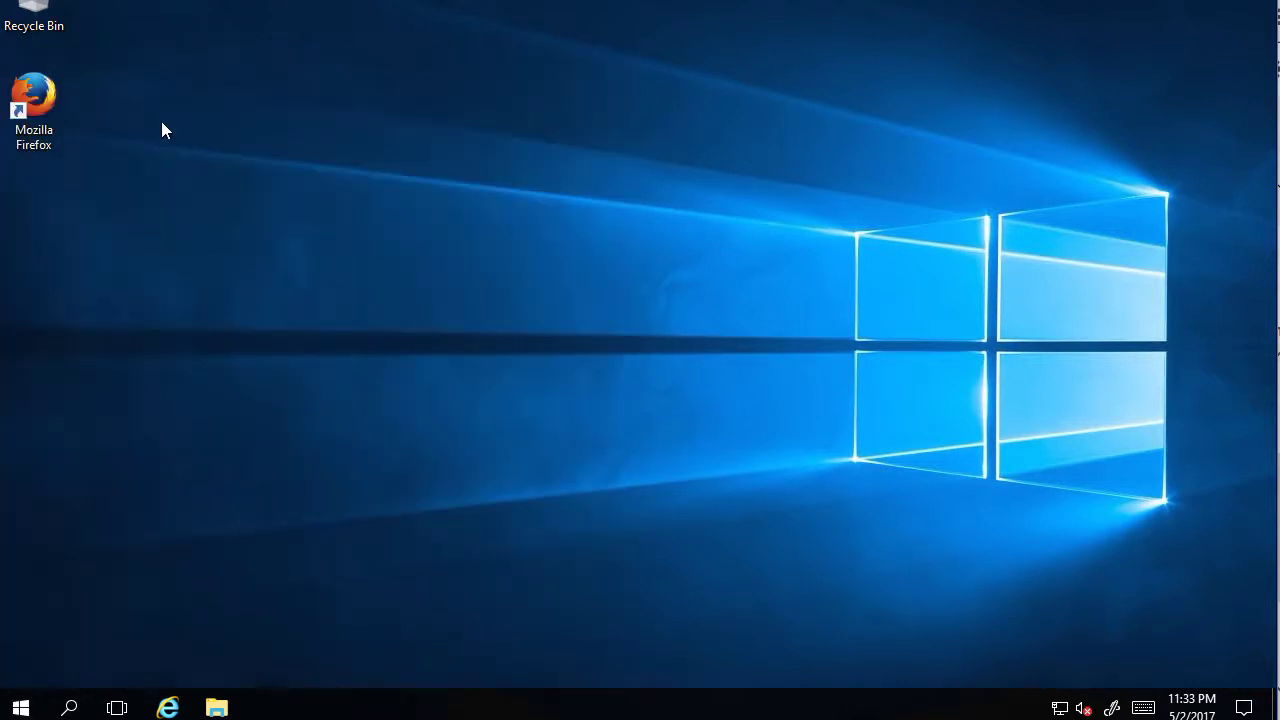
pyautogui.click(21, 708)
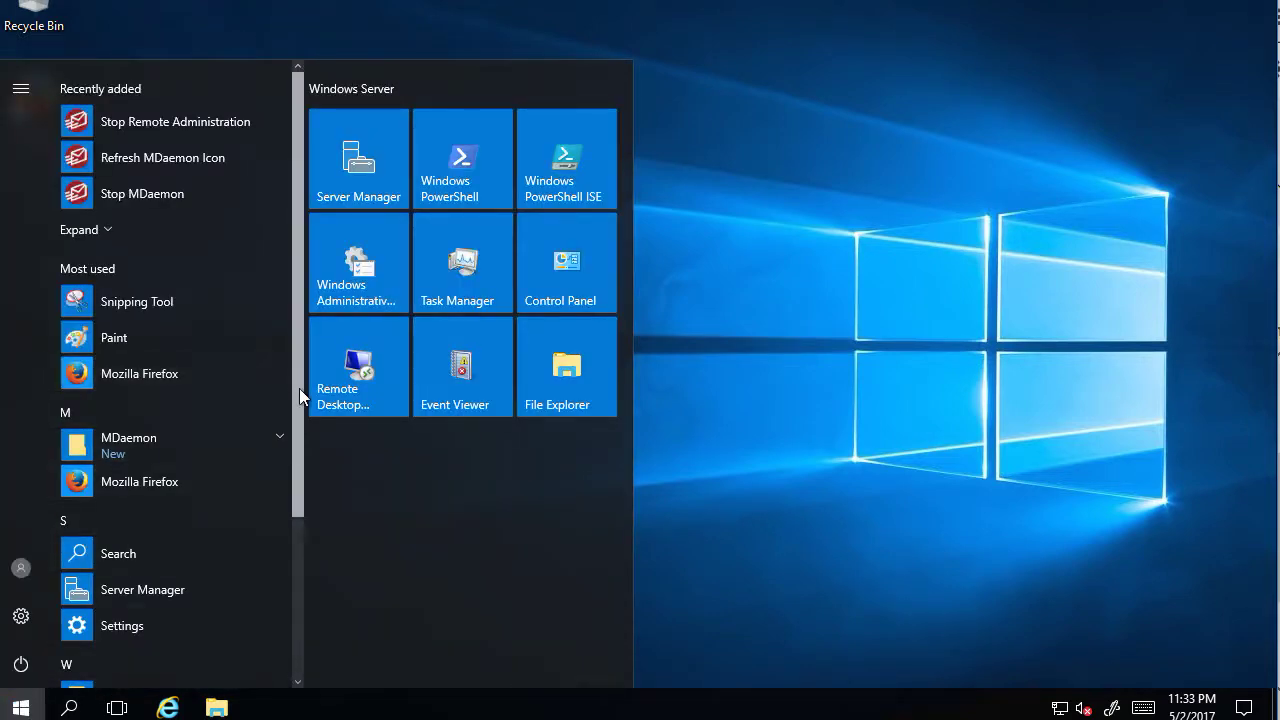
pyautogui.moveTo(299, 394); pyautogui.dragTo(270, 617)
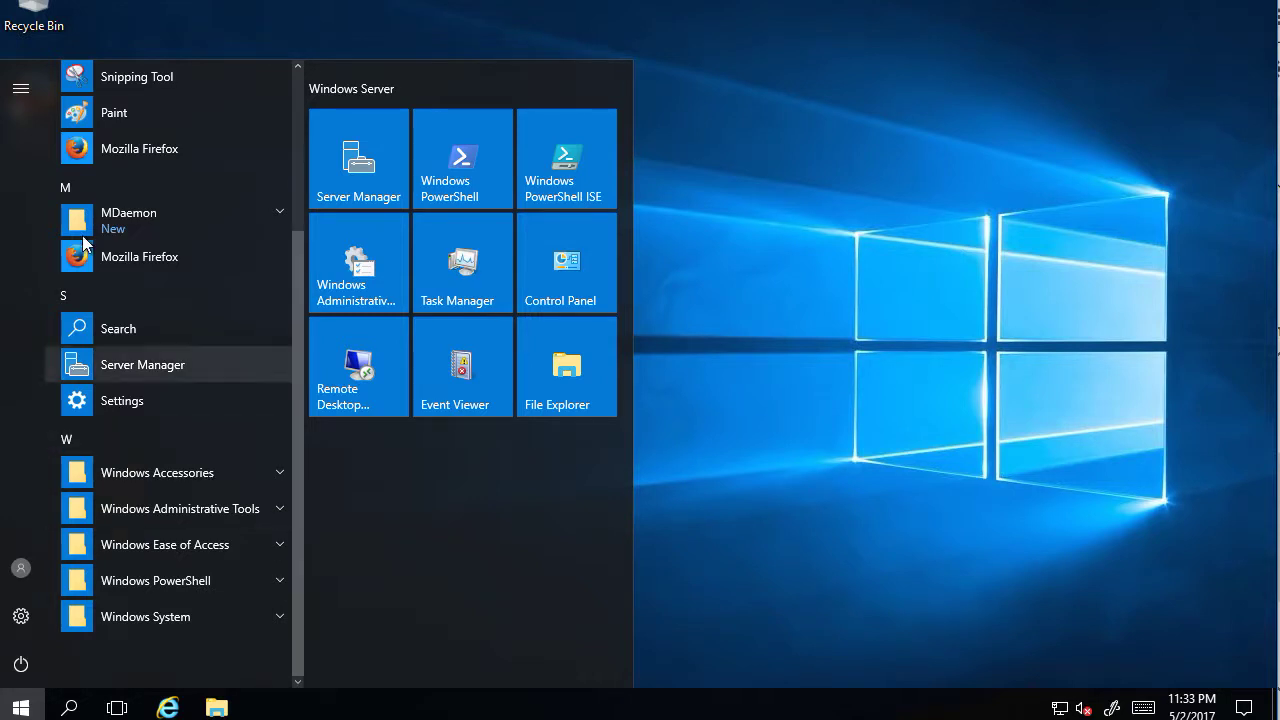
pyautogui.click(142, 218)
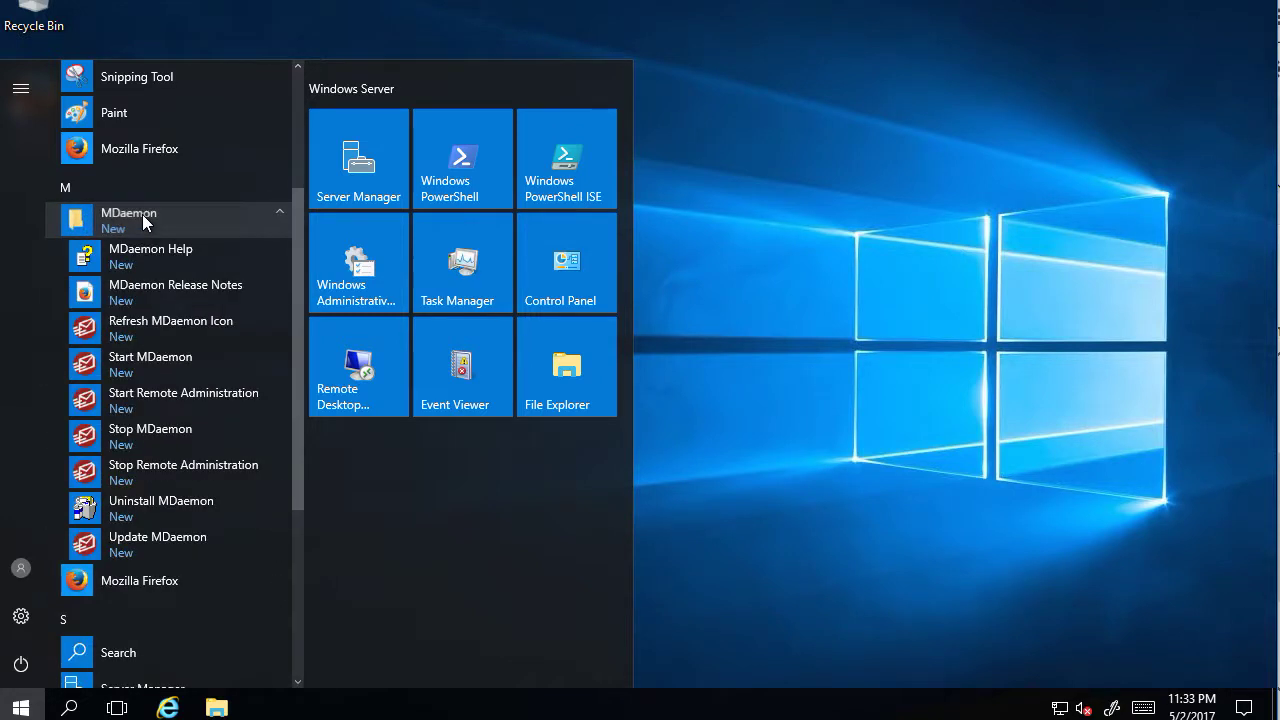
# Launch Start MDaemon, dismiss the trial notice, and minimize the MDaemon PRO window
pyautogui.click(165, 367)
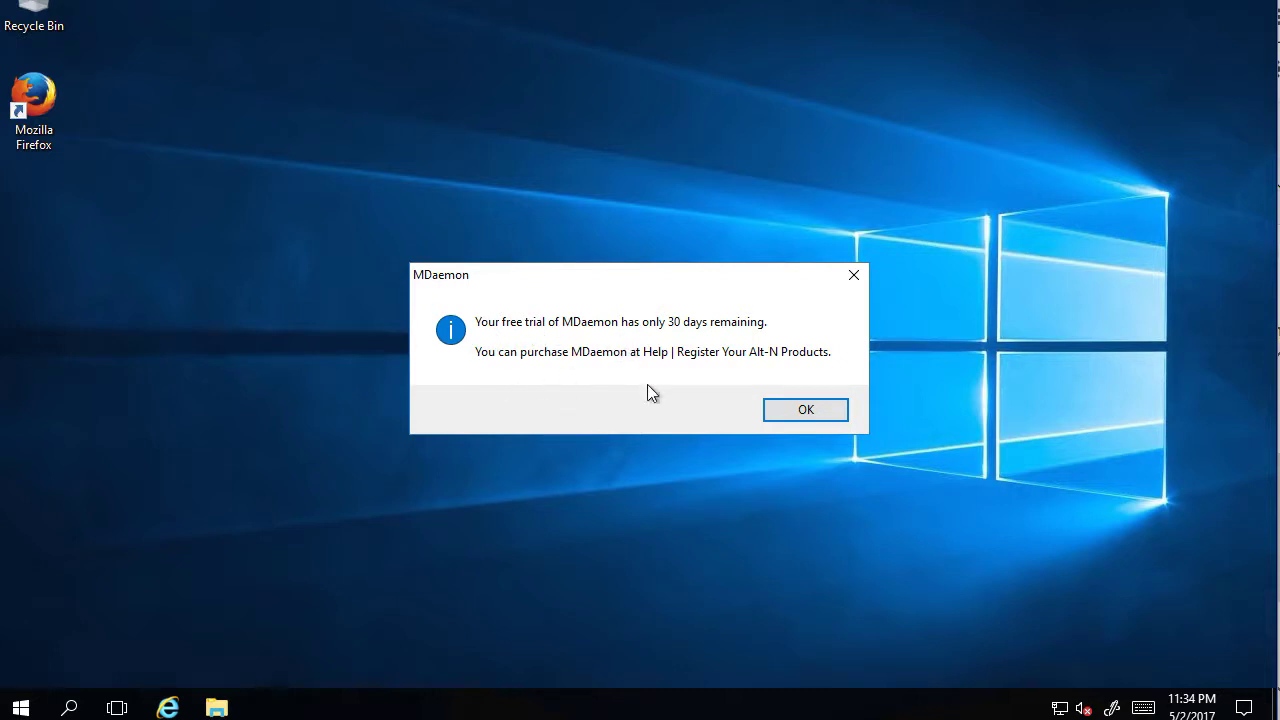
pyautogui.click(808, 410)
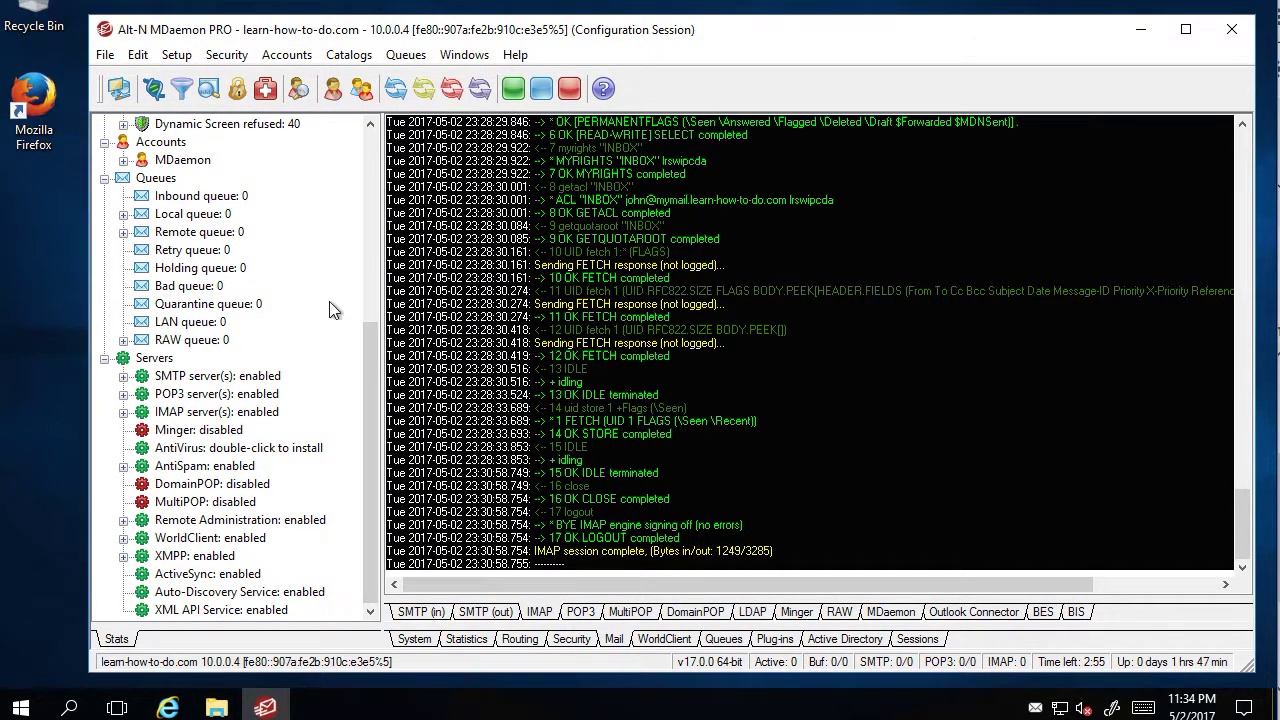
pyautogui.click(1140, 30)
# Restore MDaemon and review the SMTP (in), SMTP (out) and POP3 logs, ending on SMTP (in)
pyautogui.click(265, 707)
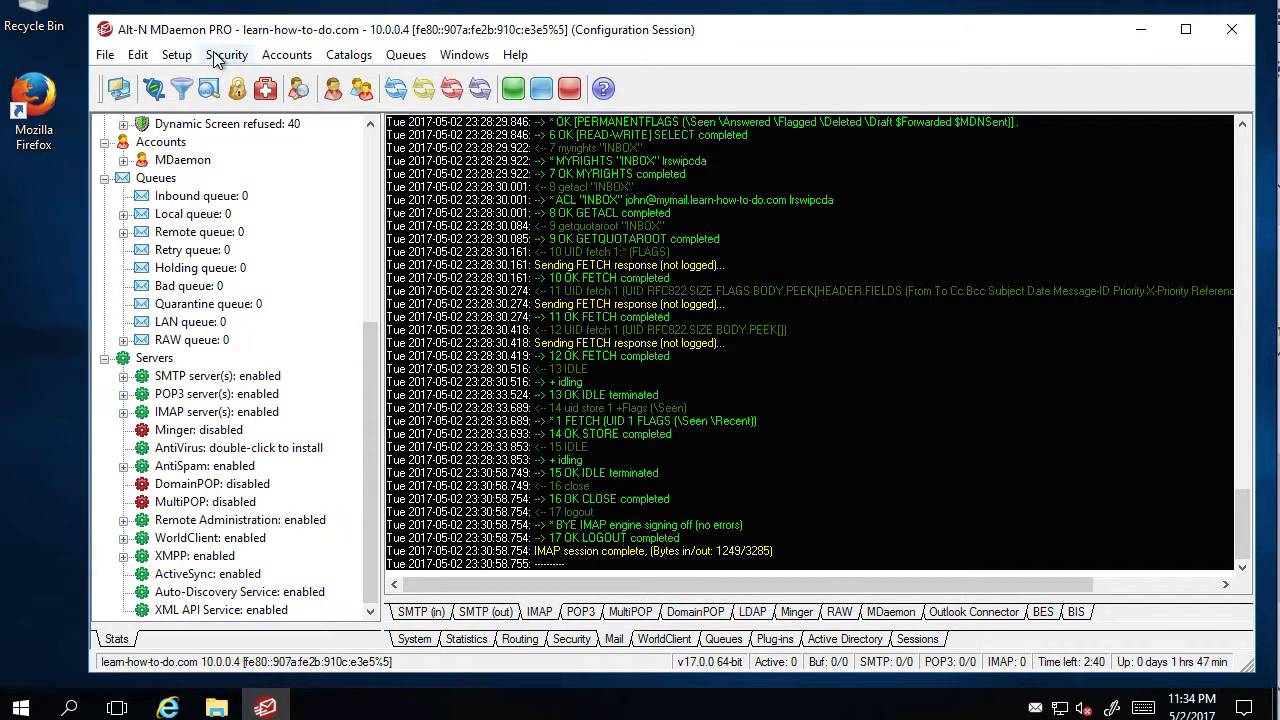
pyautogui.click(614, 638)
pyautogui.click(424, 614)
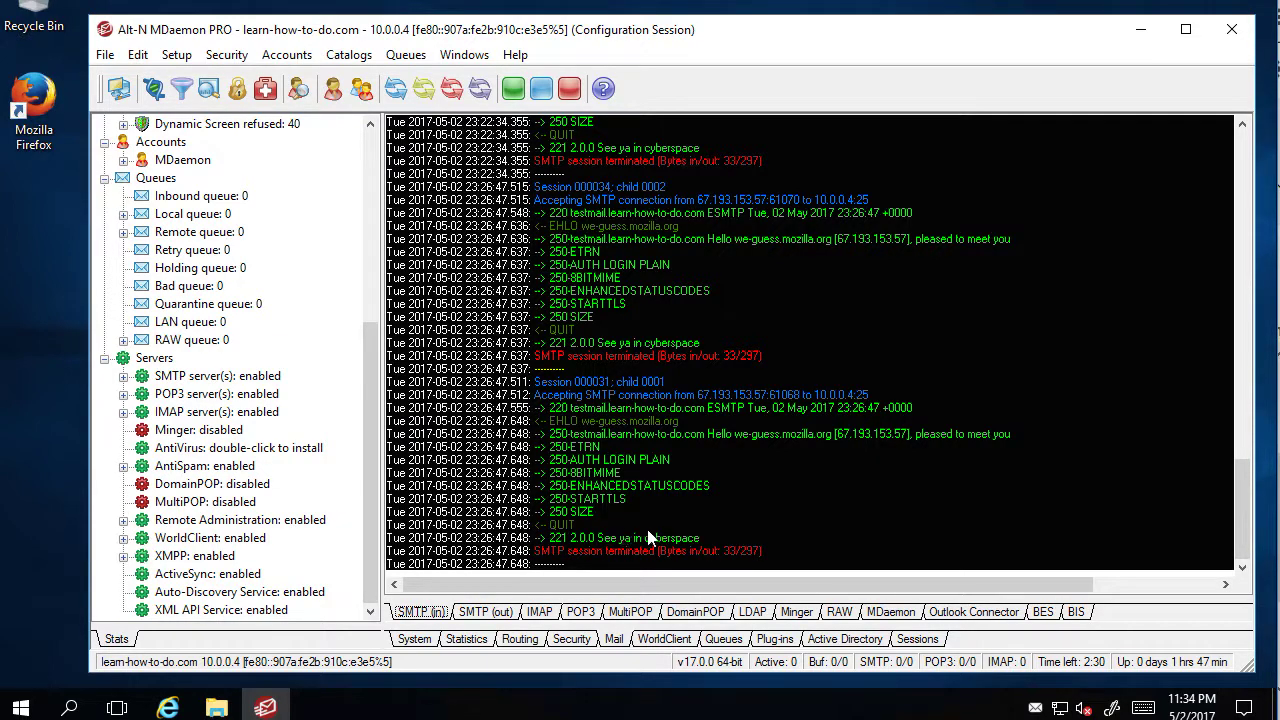
pyautogui.click(486, 612)
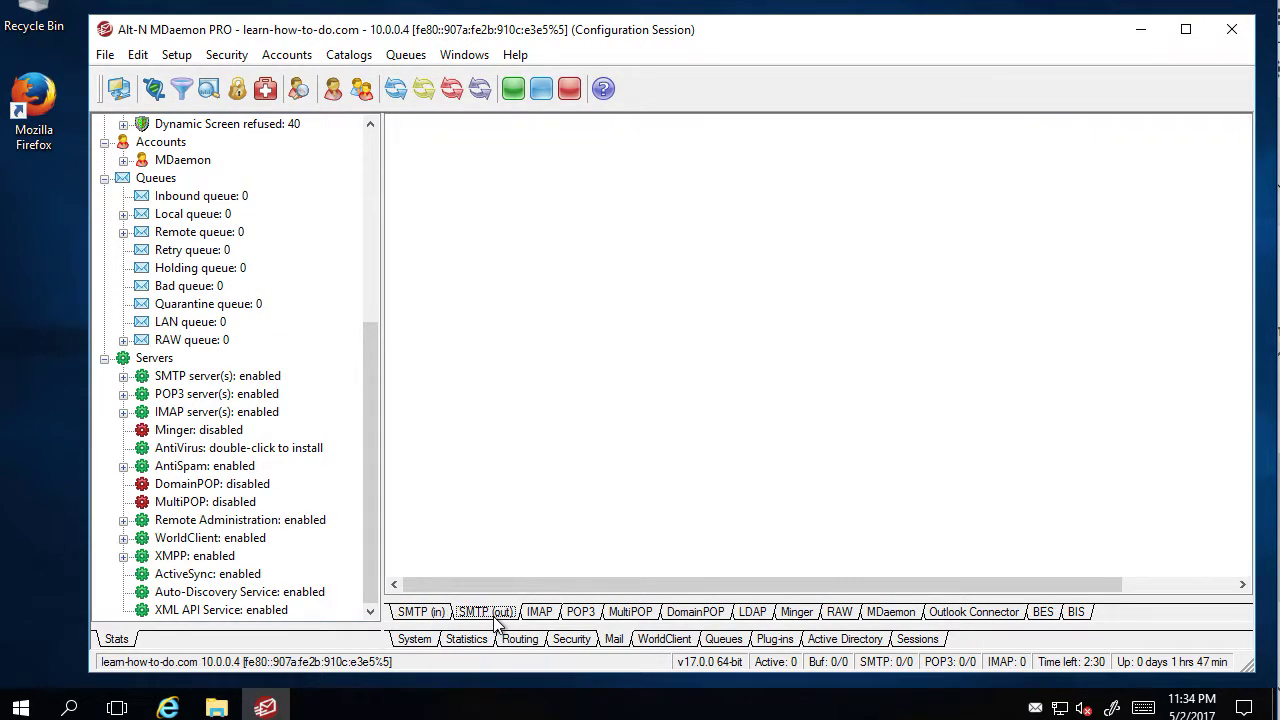
pyautogui.click(581, 614)
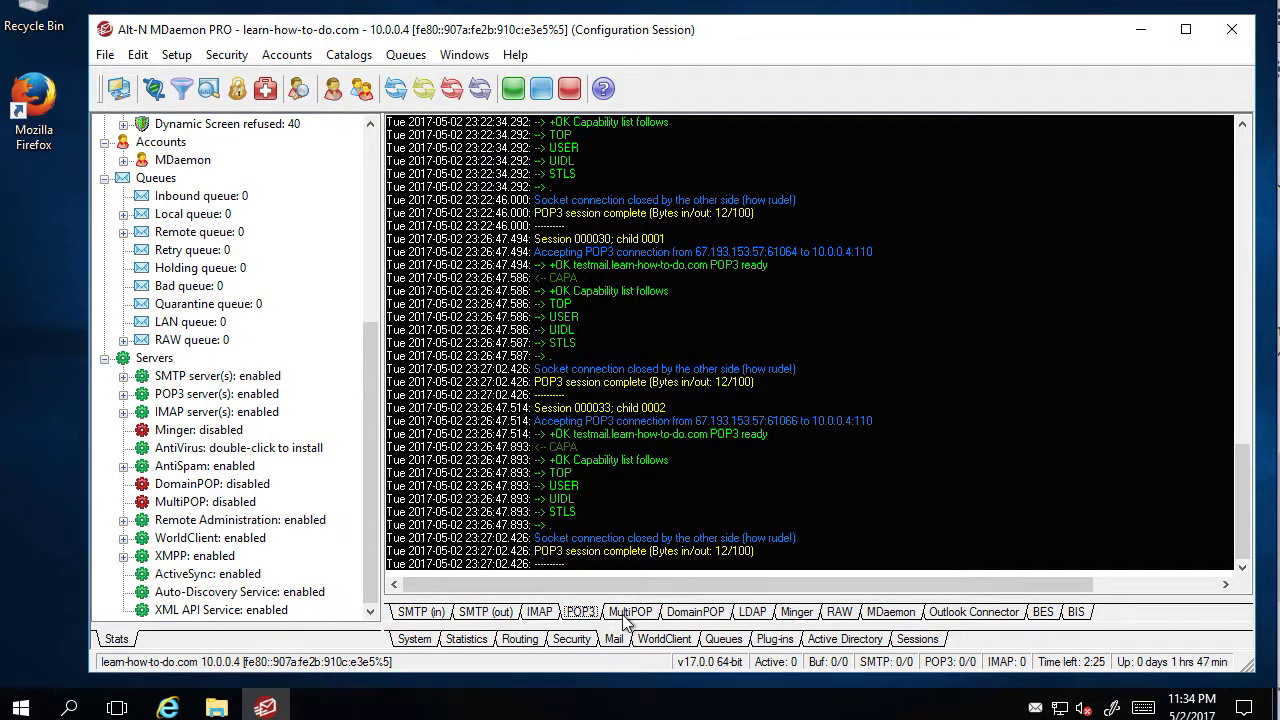
pyautogui.click(418, 613)
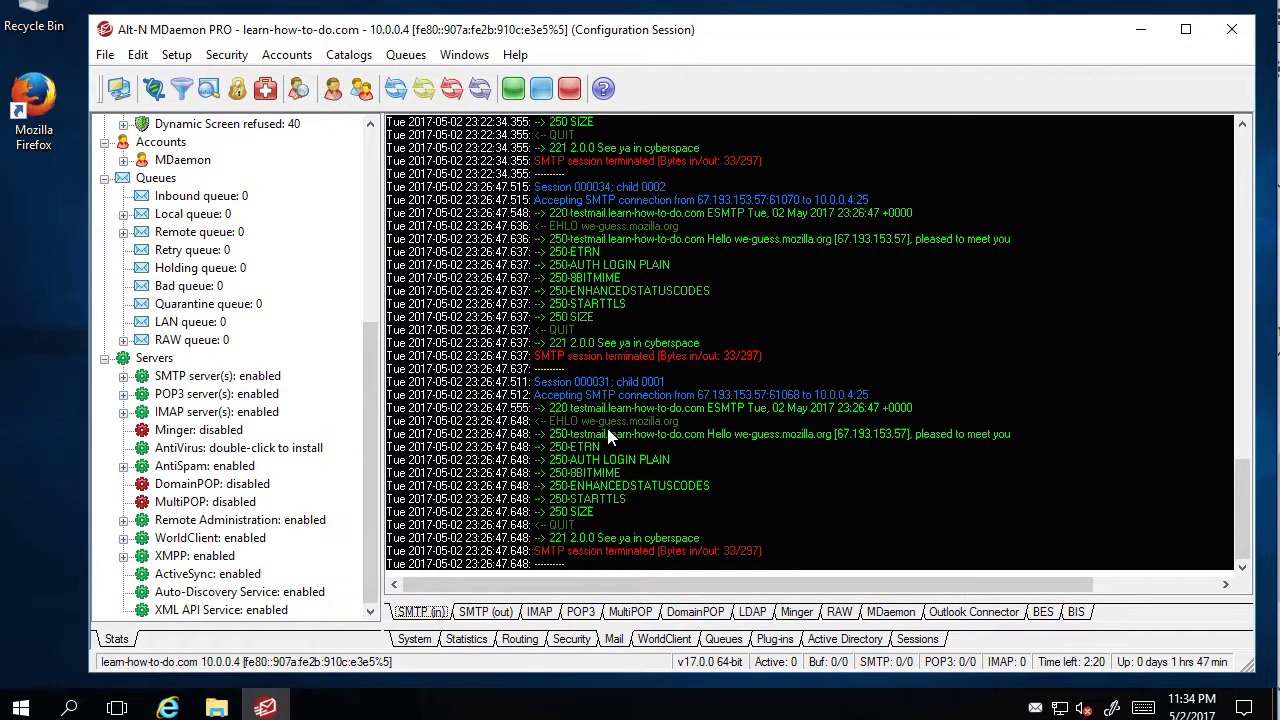
pyautogui.click(224, 55)
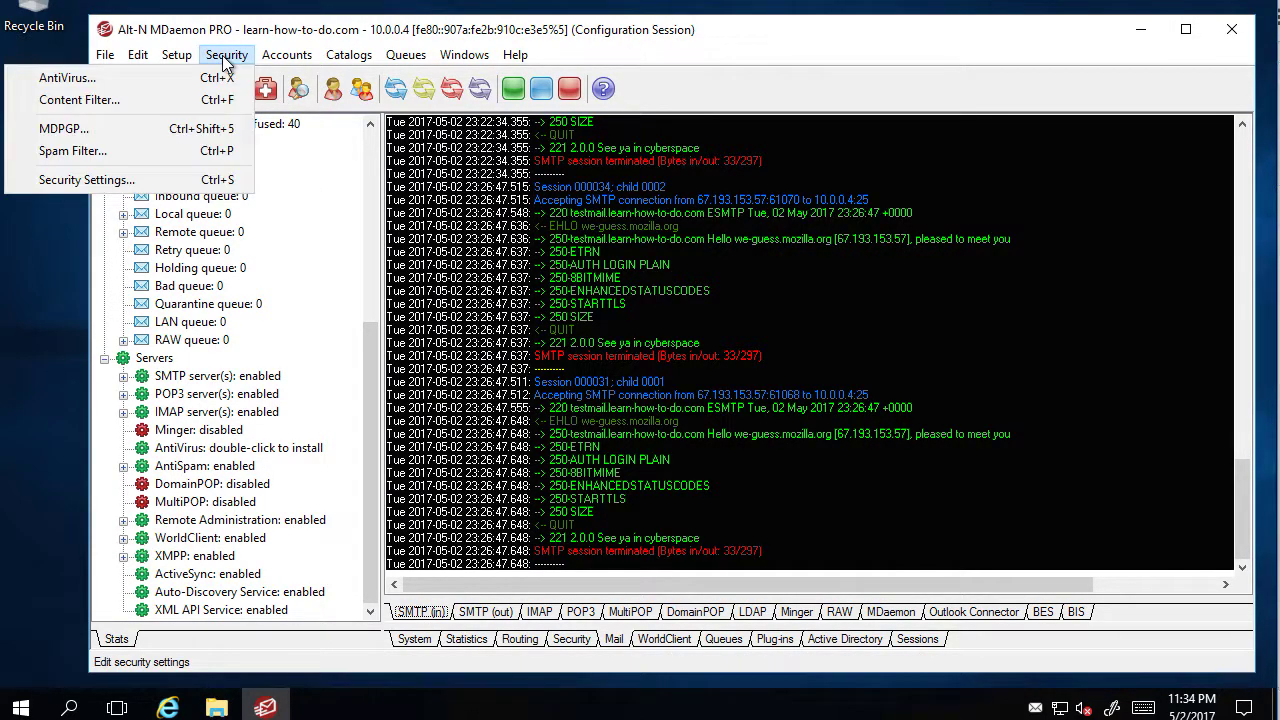
# Open Security Settings and go to the Dynamic Screen page under Screening
pyautogui.click(72, 180)
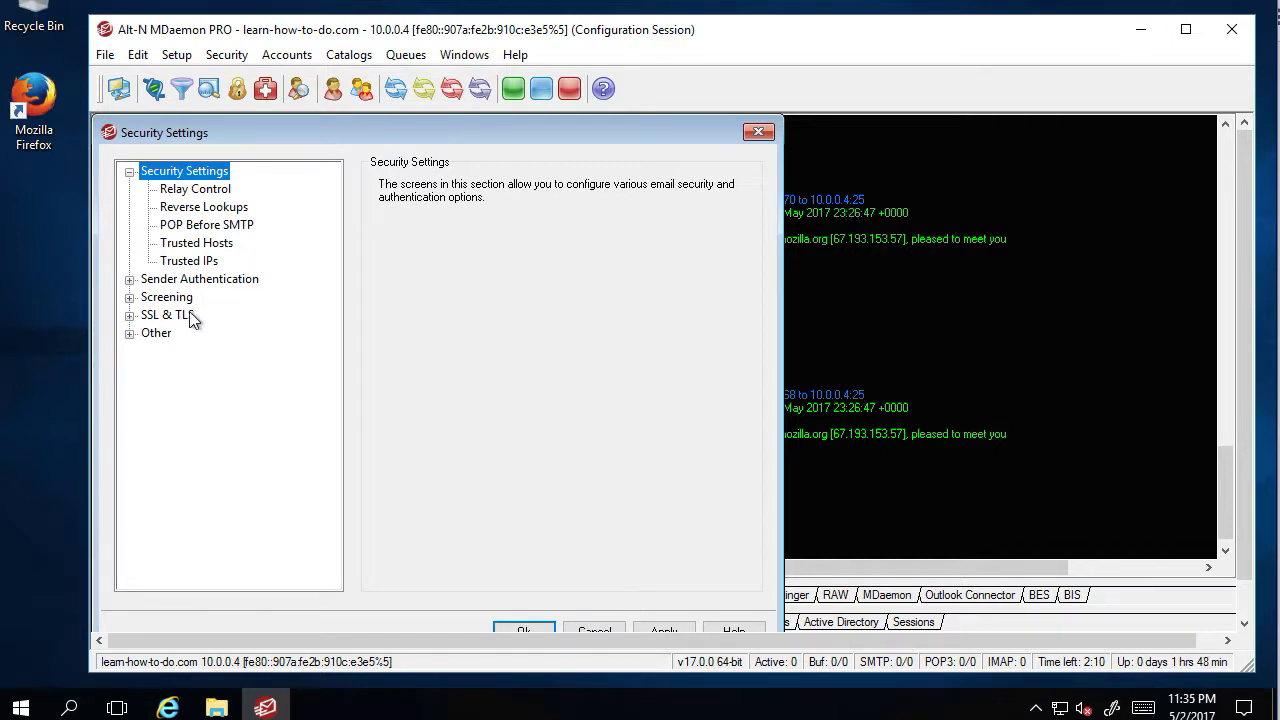
pyautogui.click(129, 298)
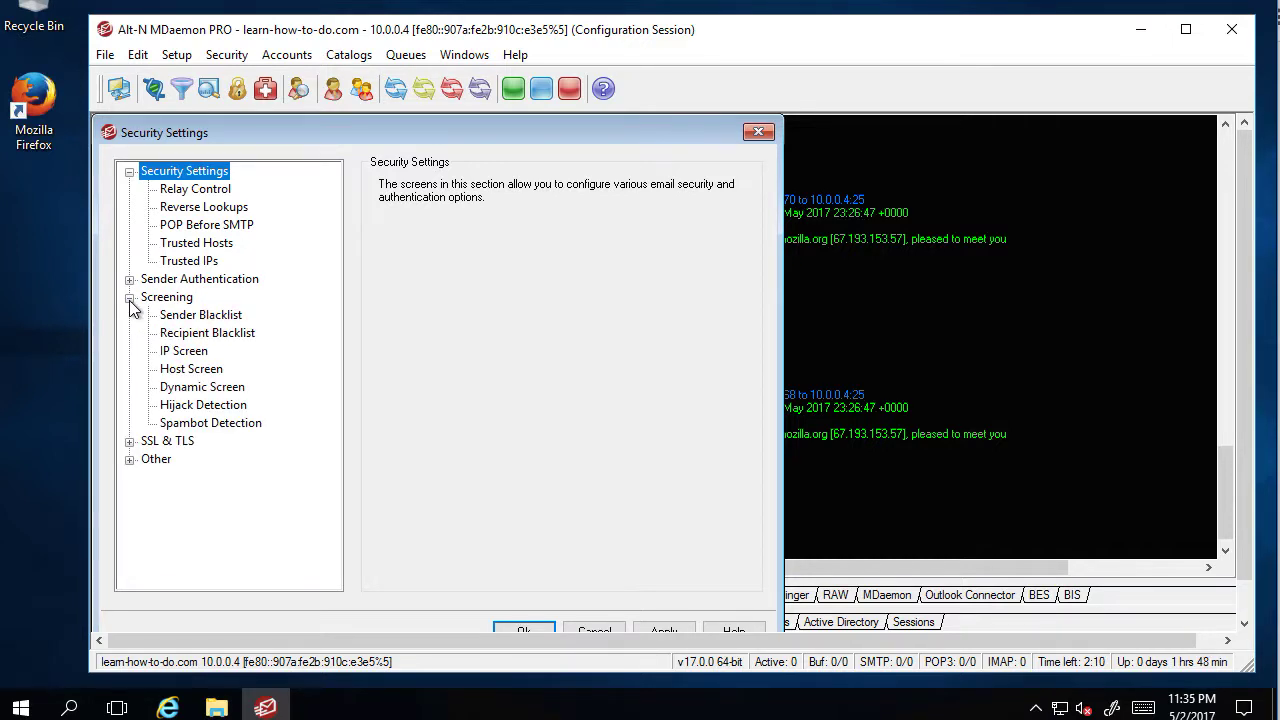
pyautogui.click(216, 393)
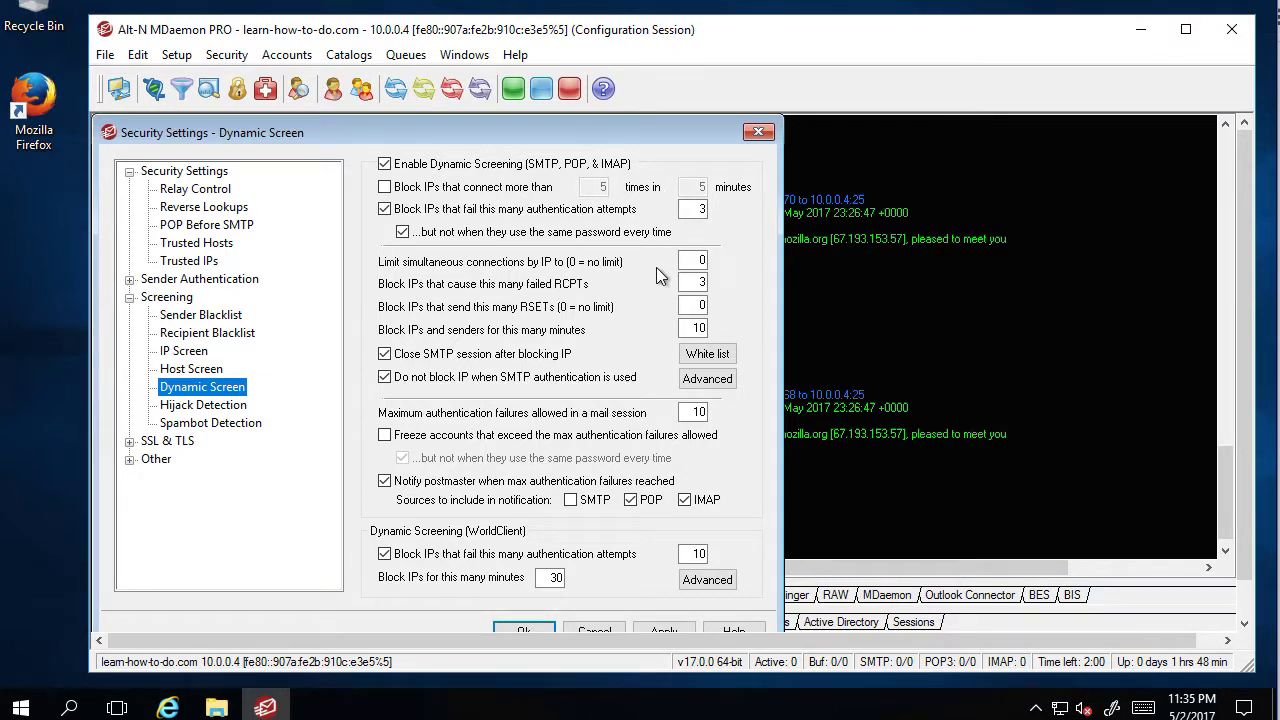
pyautogui.click(694, 262)
pyautogui.click(695, 306)
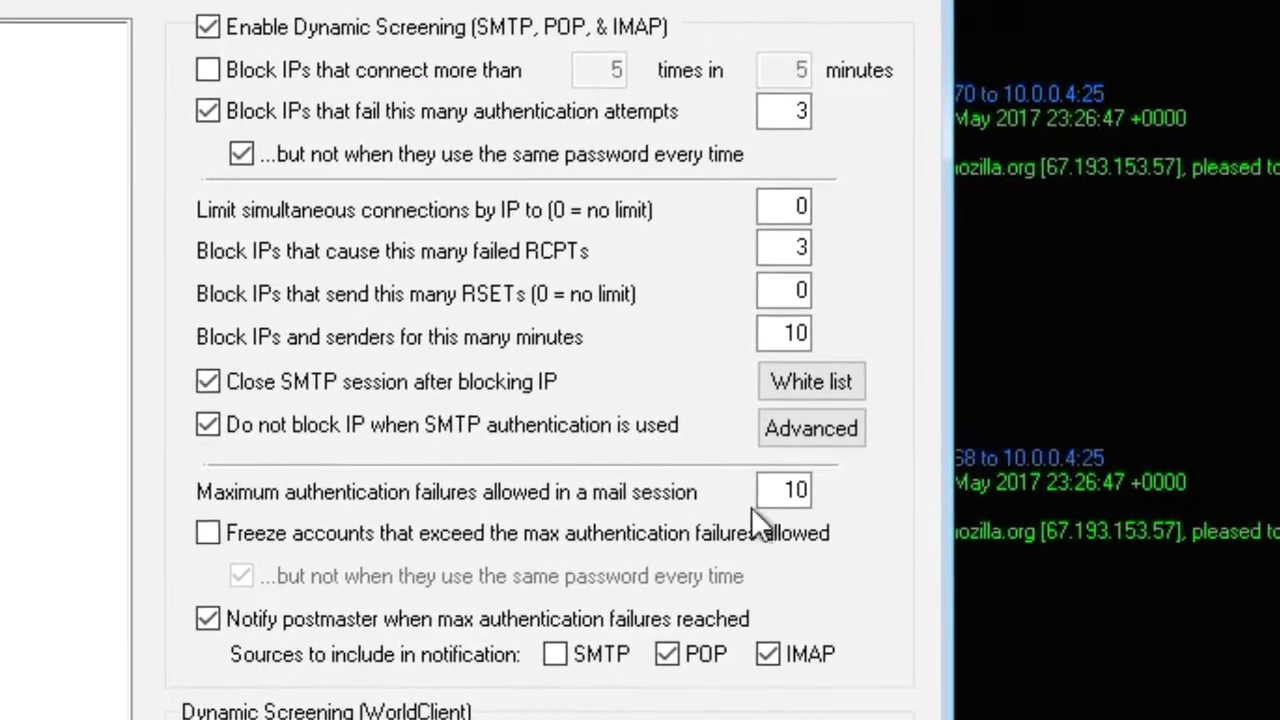
pyautogui.doubleClick(786, 490)
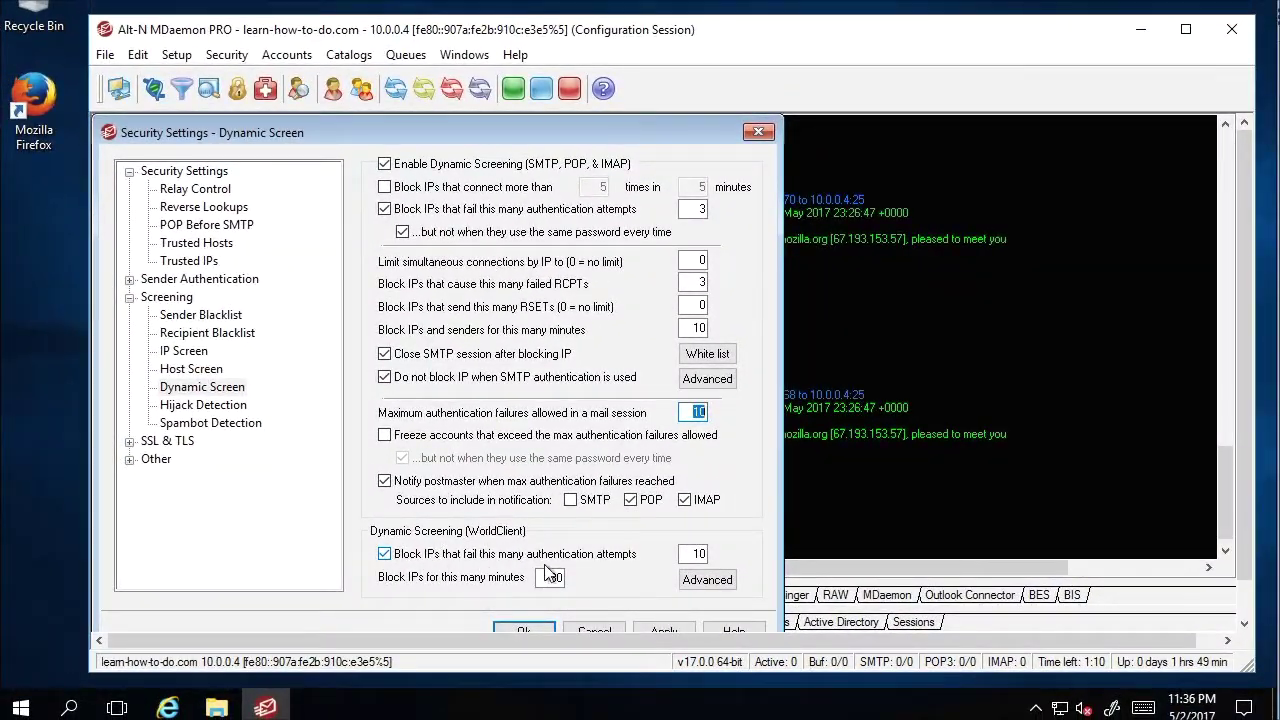
pyautogui.doubleClick(690, 554)
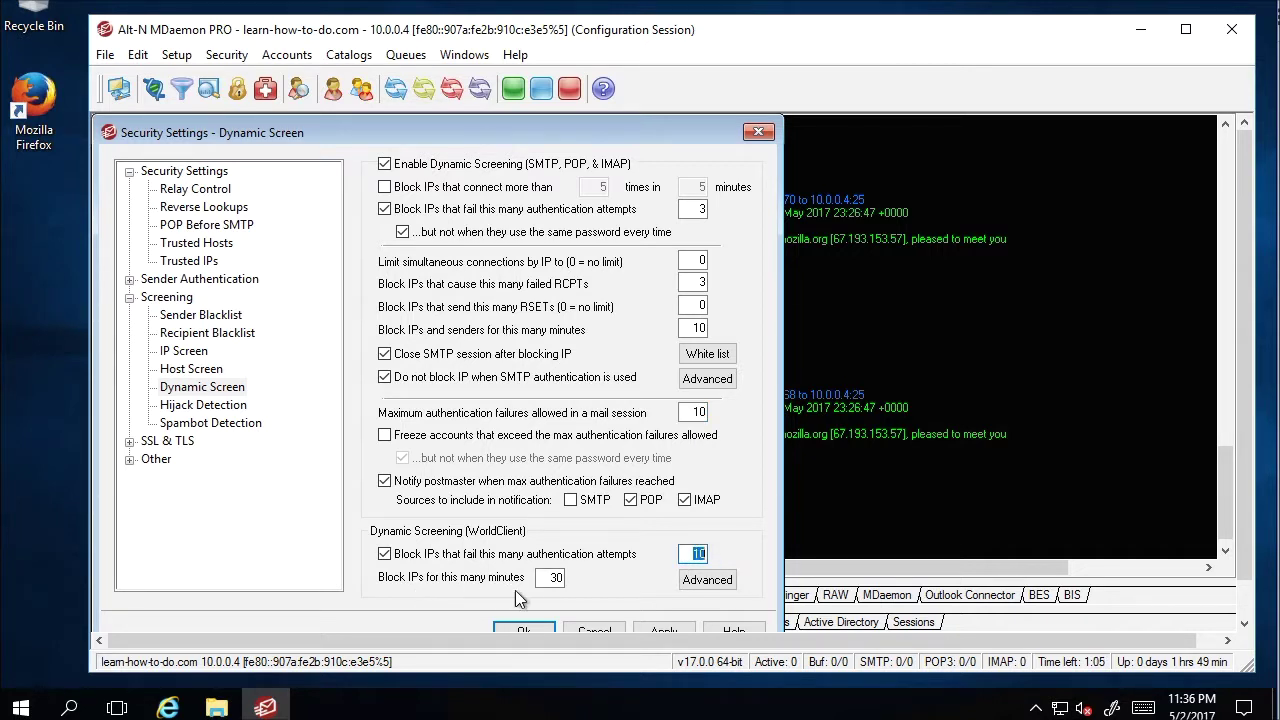
pyautogui.press('Tab')
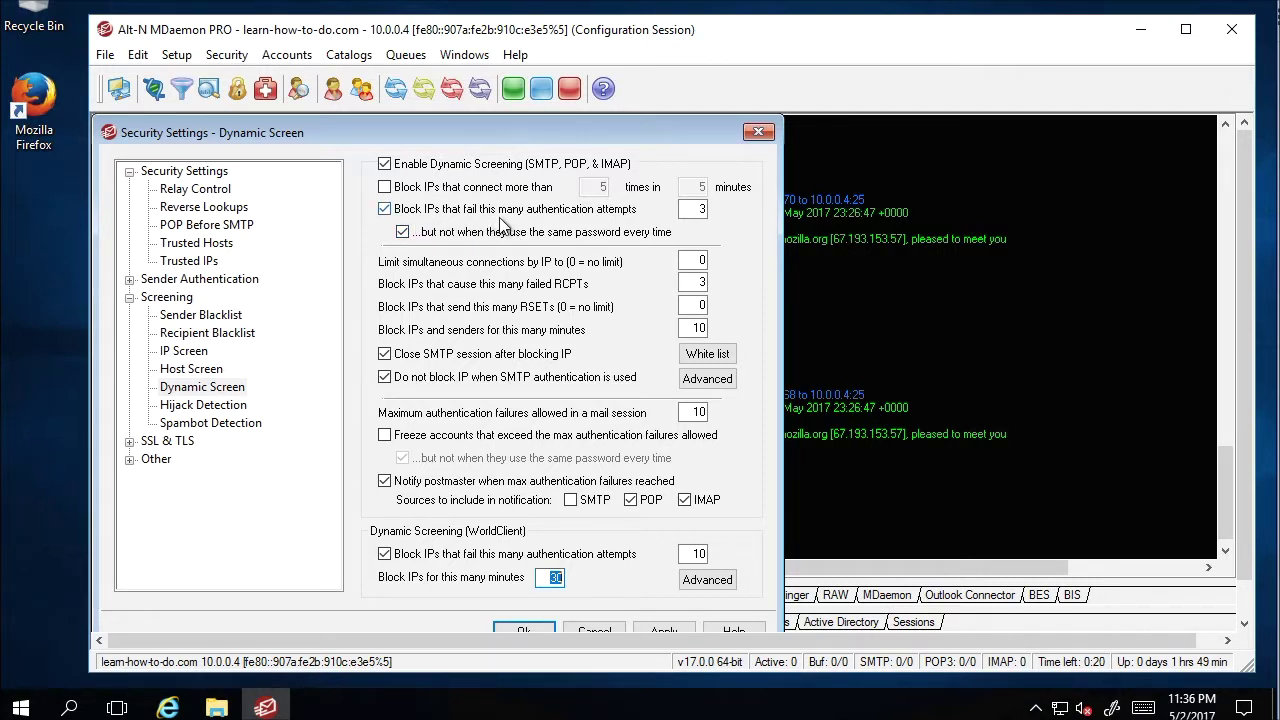
pyautogui.doubleClick(695, 209)
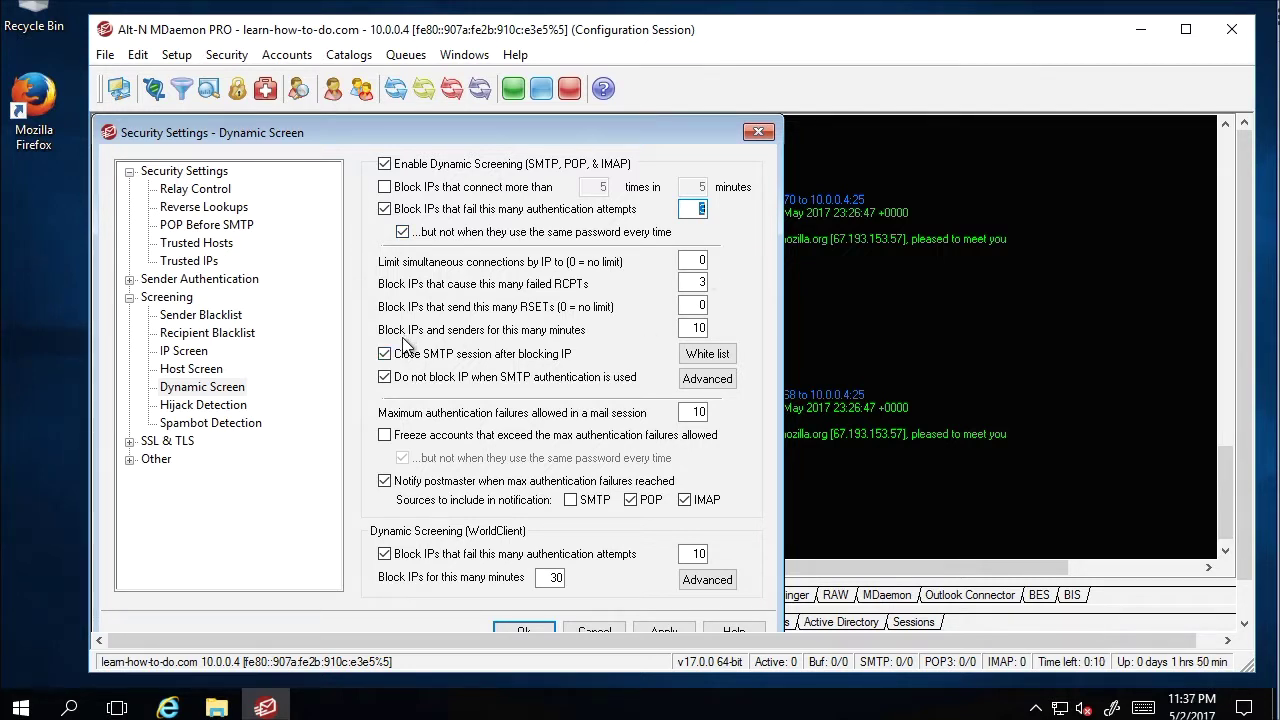
# Change both the IP/sender and WorldClient blocking durations to 500 minutes and save
pyautogui.doubleClick(697, 328)
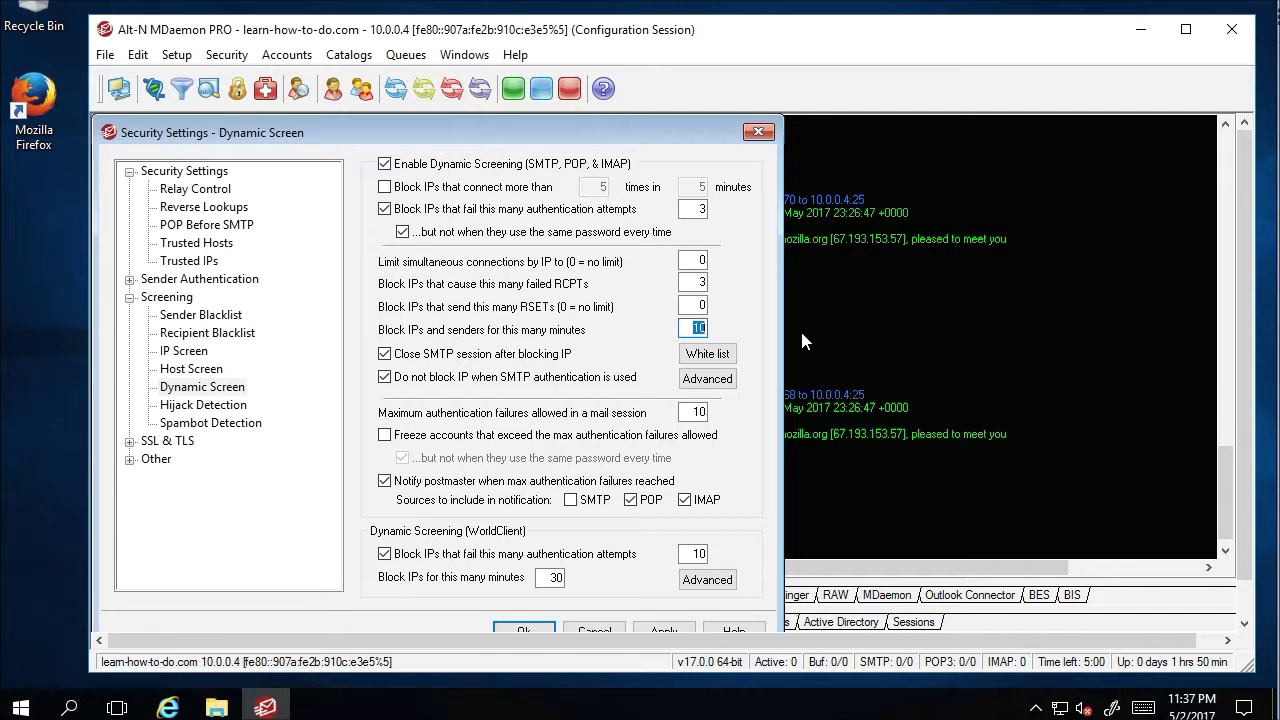
pyautogui.write('500')
pyautogui.doubleClick(697, 554)
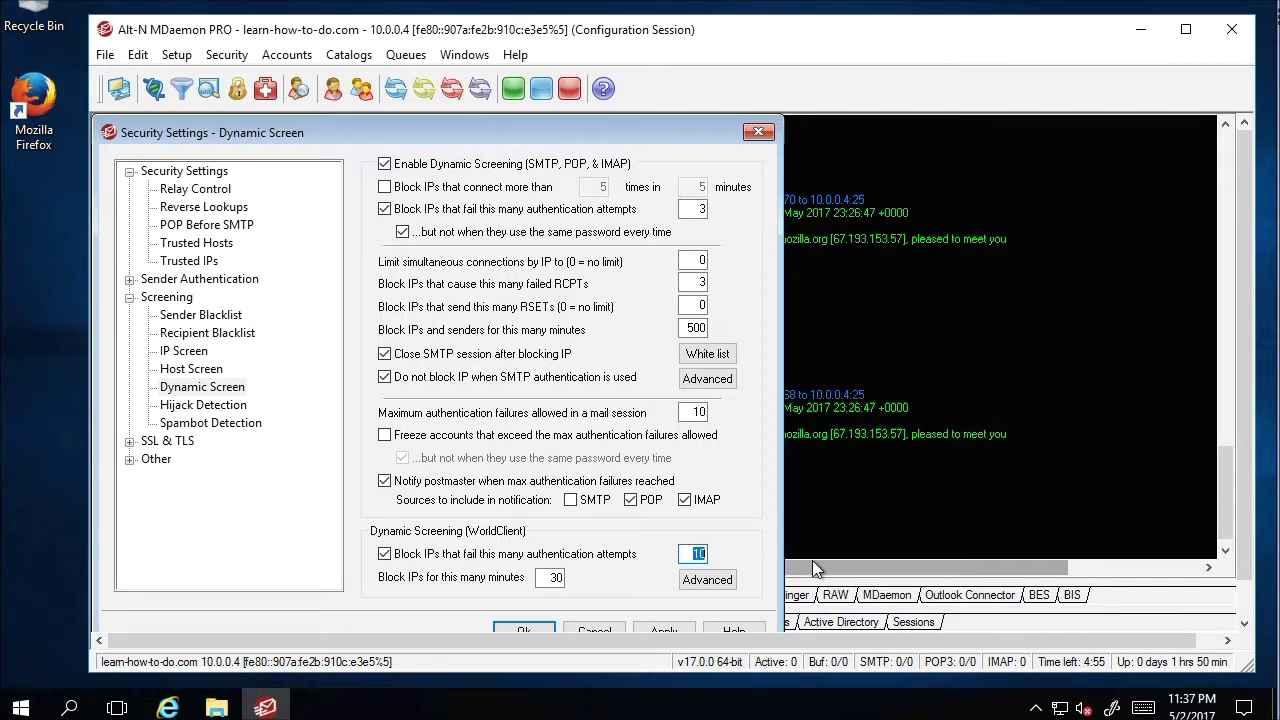
pyautogui.click(545, 578)
pyautogui.doubleClick(545, 578)
pyautogui.write('500')
pyautogui.moveTo(686, 328); pyautogui.dragTo(720, 329)
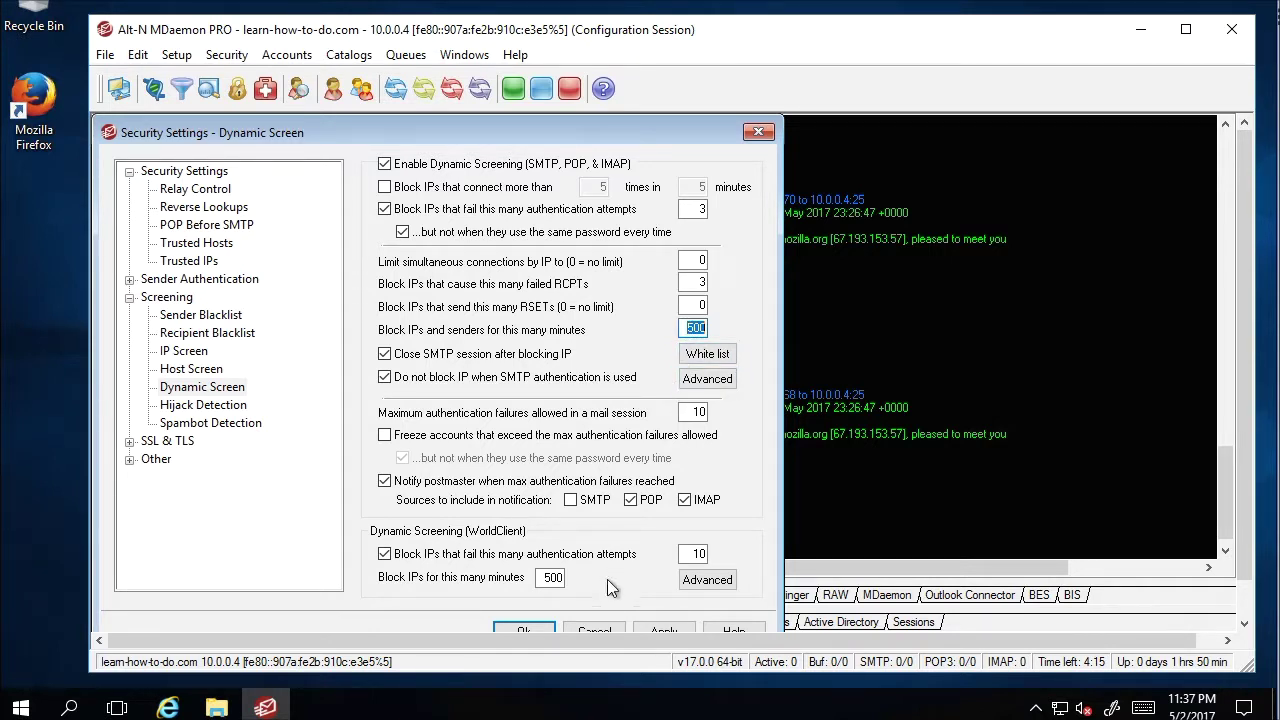
pyautogui.click(524, 631)
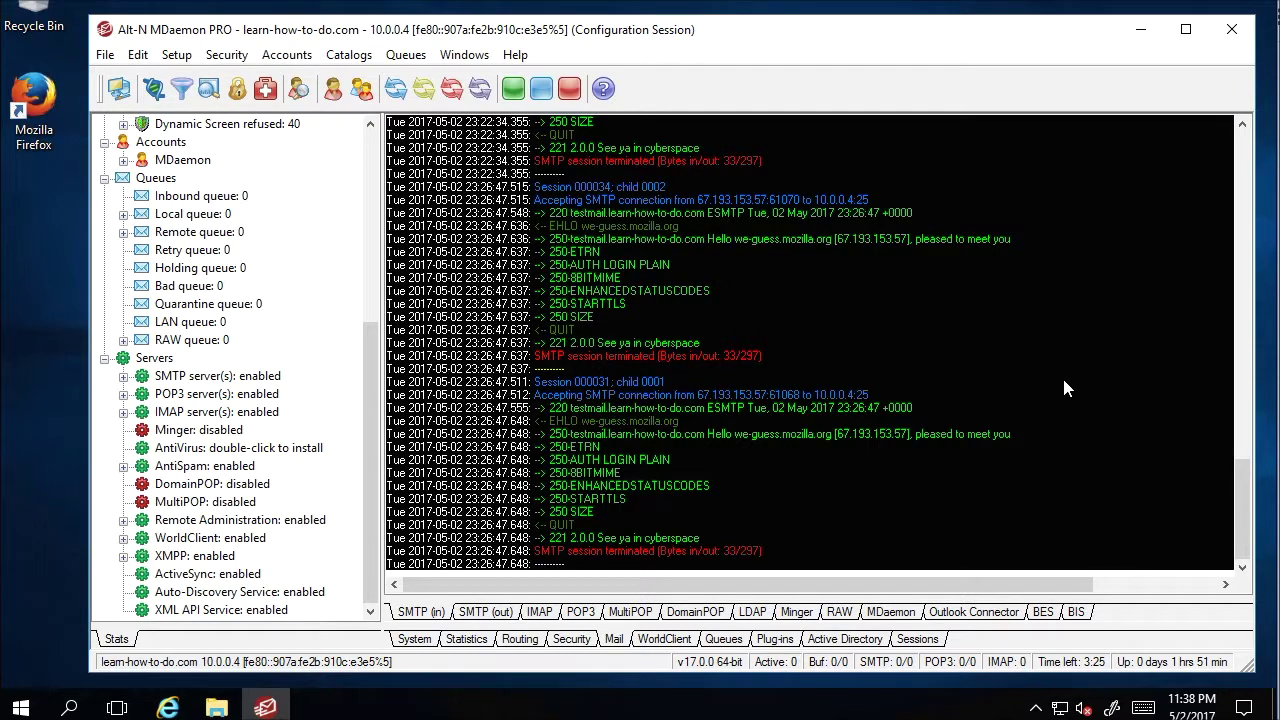
# Open the Security menu again from the main window
pyautogui.click(227, 55)
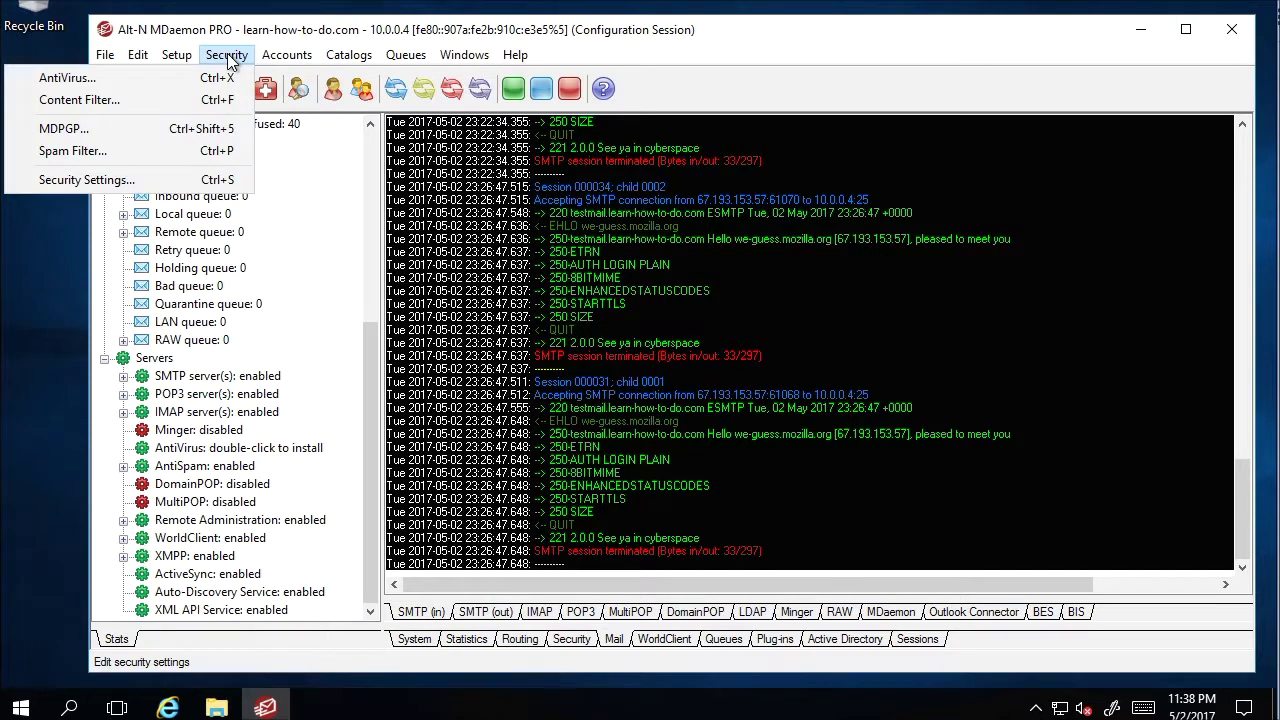
pyautogui.click(115, 180)
pyautogui.click(155, 341)
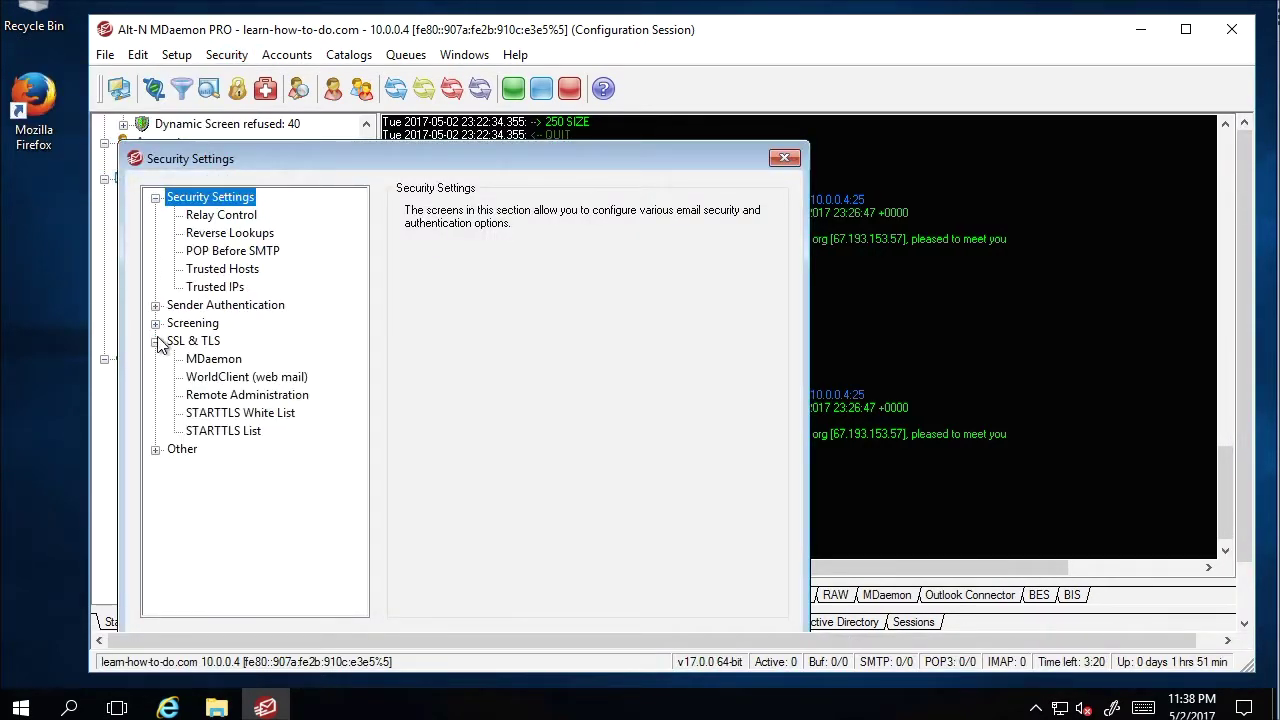
pyautogui.click(155, 340)
pyautogui.click(156, 324)
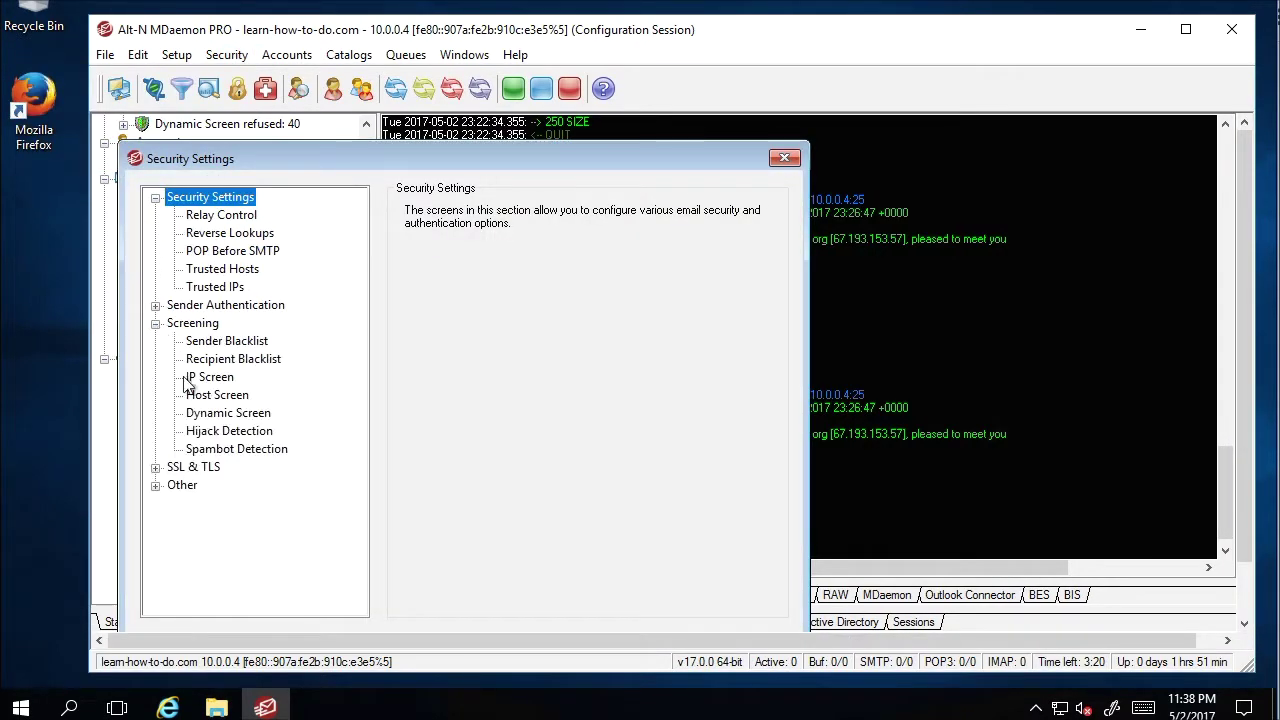
pyautogui.click(218, 415)
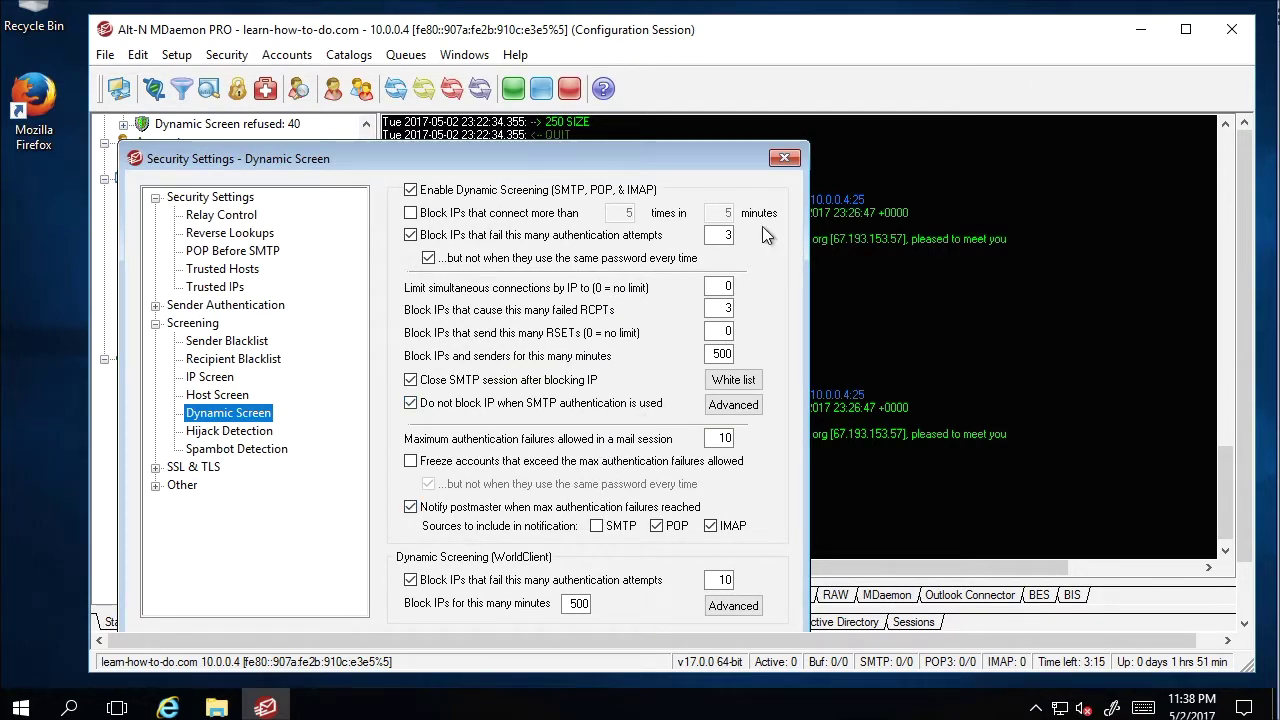
pyautogui.click(785, 160)
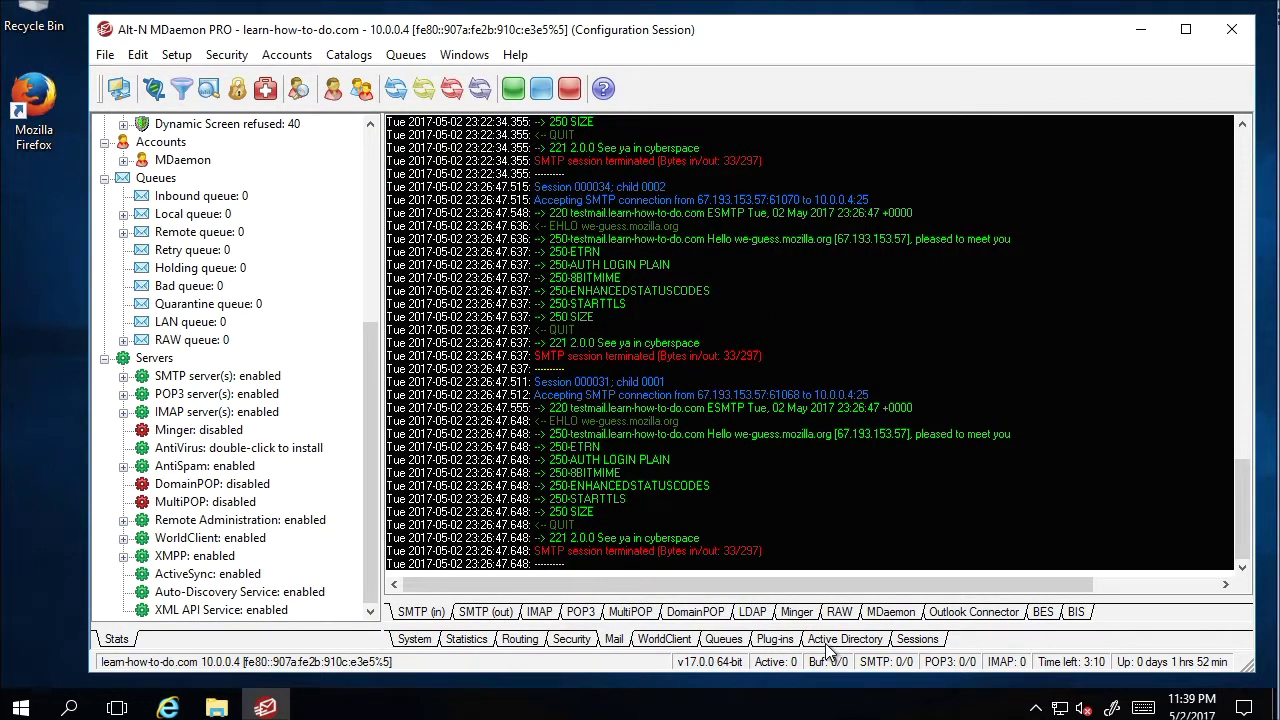
pyautogui.click(588, 640)
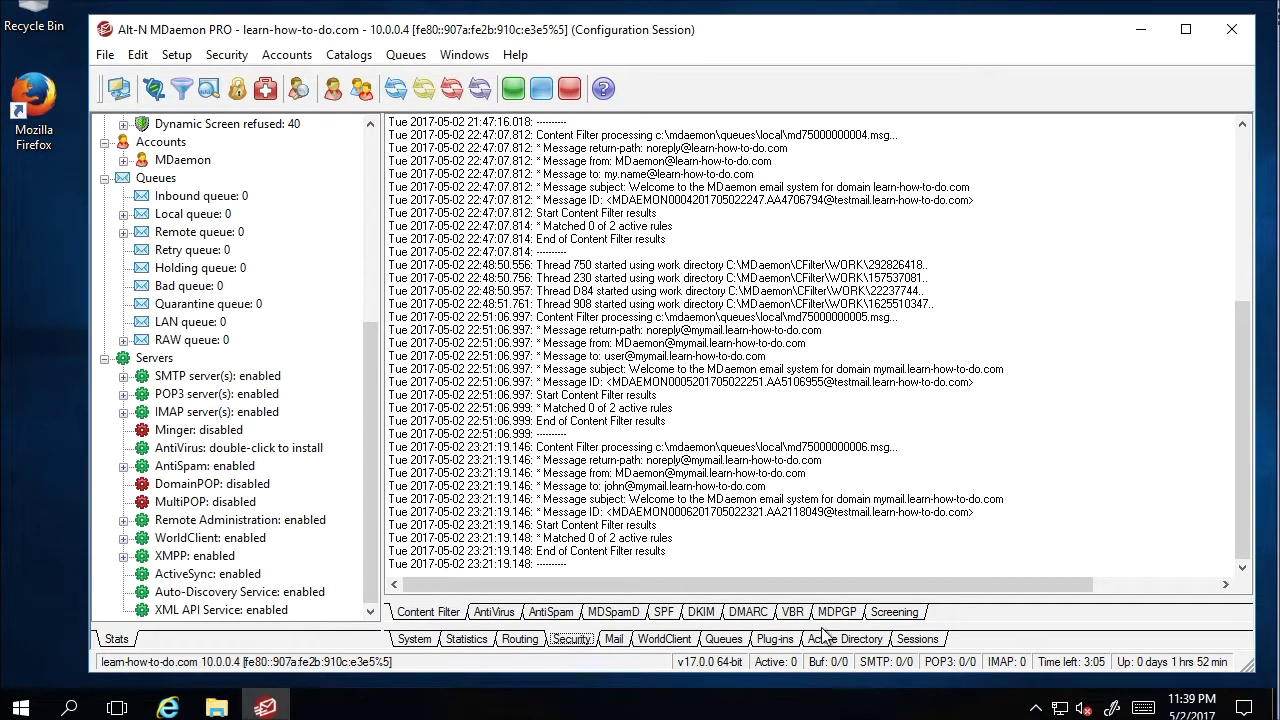
pyautogui.press('Tab')
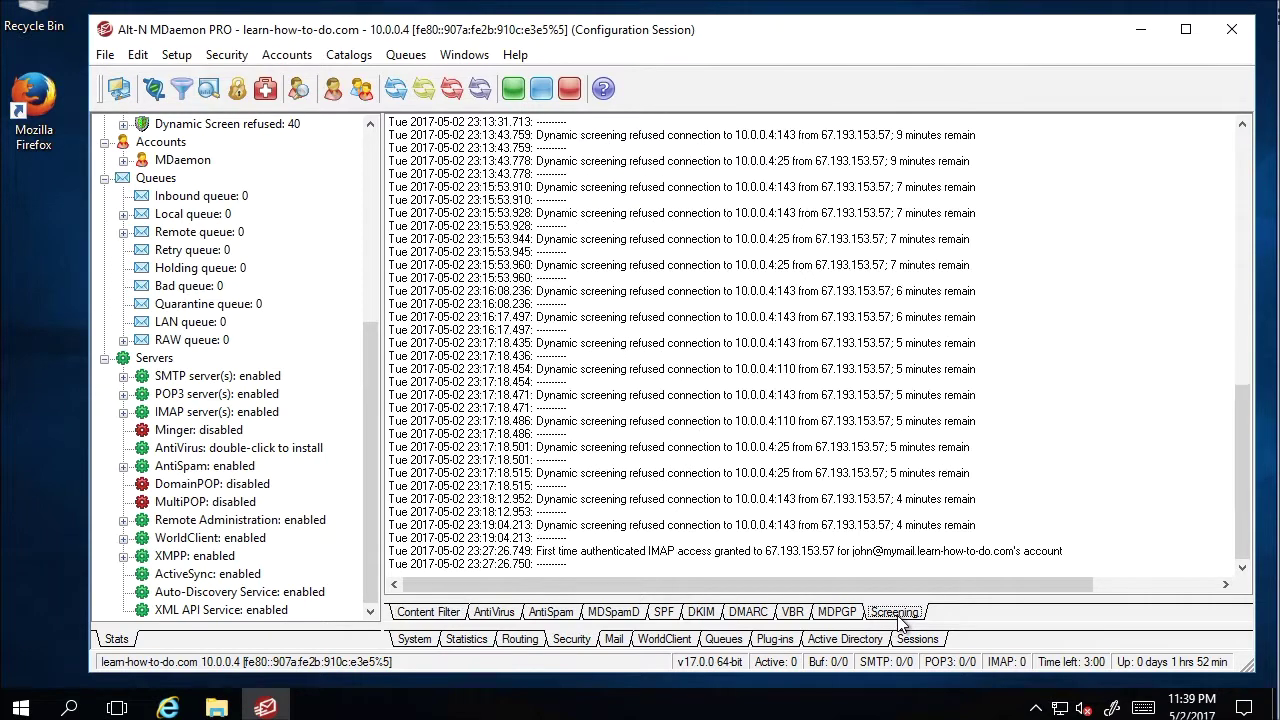
pyautogui.click(895, 614)
pyautogui.click(616, 640)
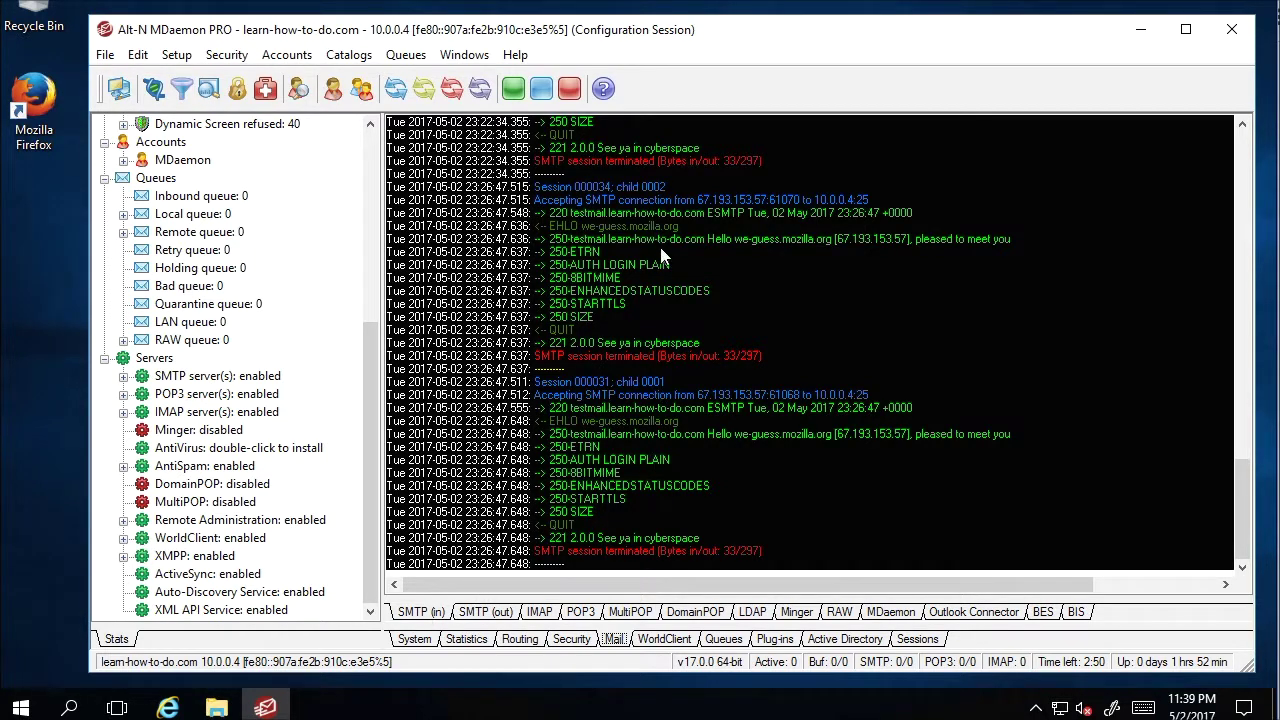
pyautogui.click(421, 612)
pyautogui.click(160, 398)
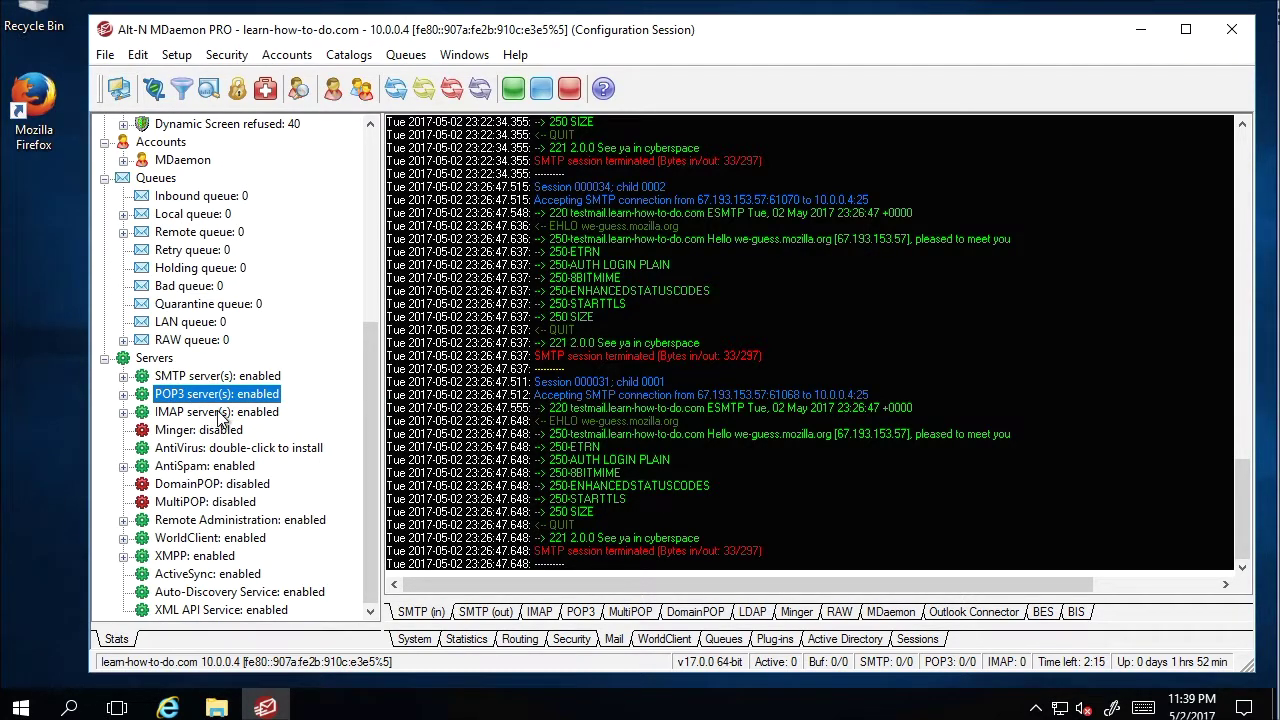
pyautogui.click(124, 395)
# Disable the POP3 server with Toggle Enabled/Disabled
pyautogui.rightClick(178, 395)
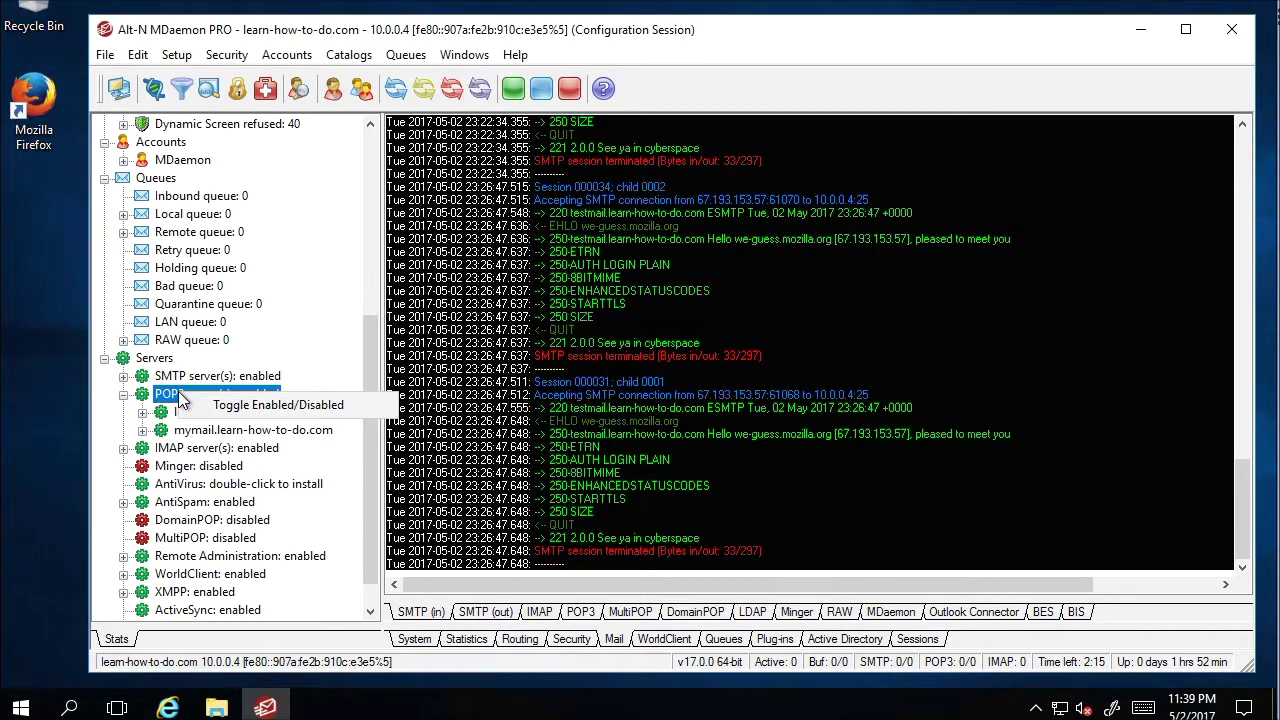
pyautogui.click(217, 406)
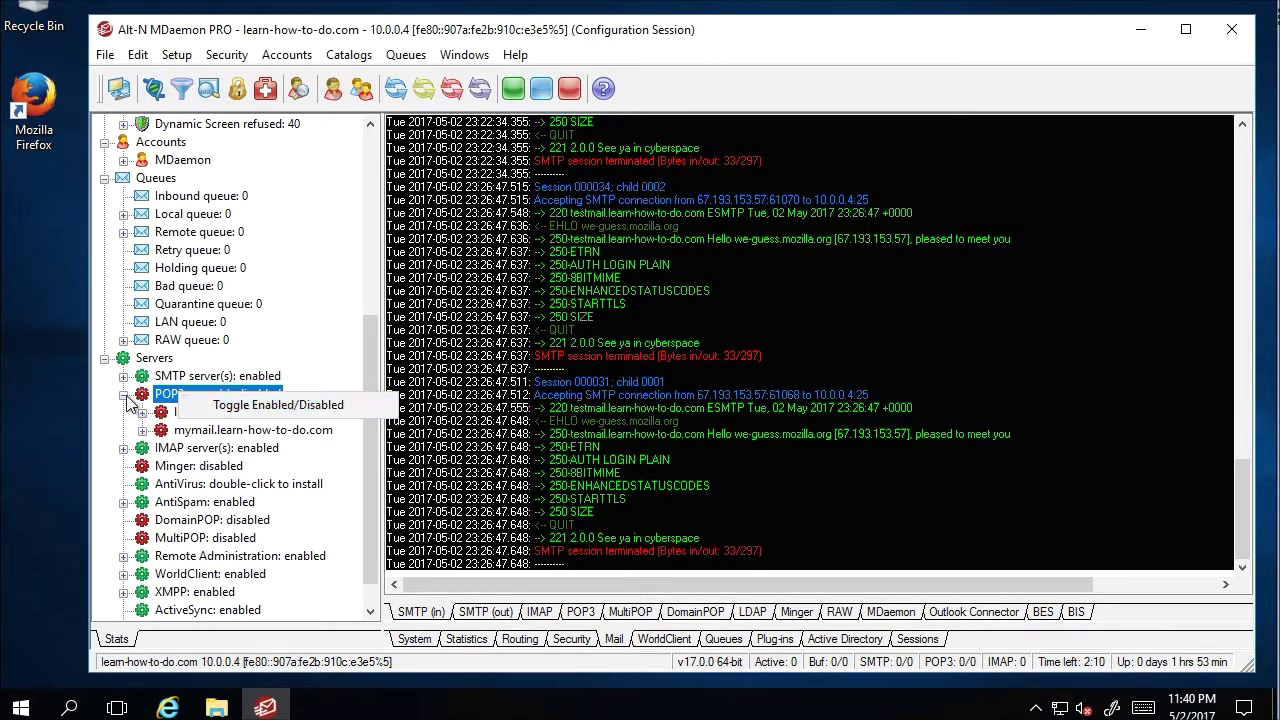